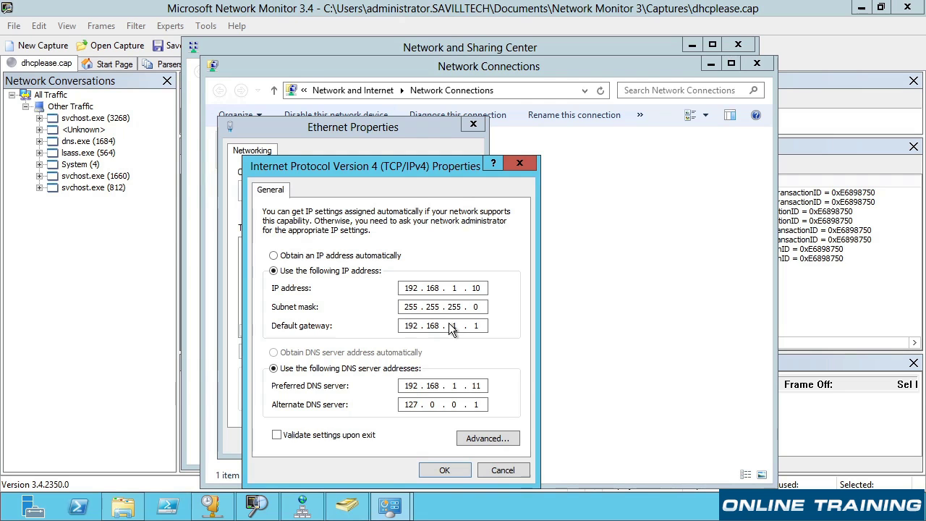
# Try setting IPv4 to obtain its IP address and DNS server address automatically, and discard the change.
pyautogui.click(332, 259)
pyautogui.click(335, 357)
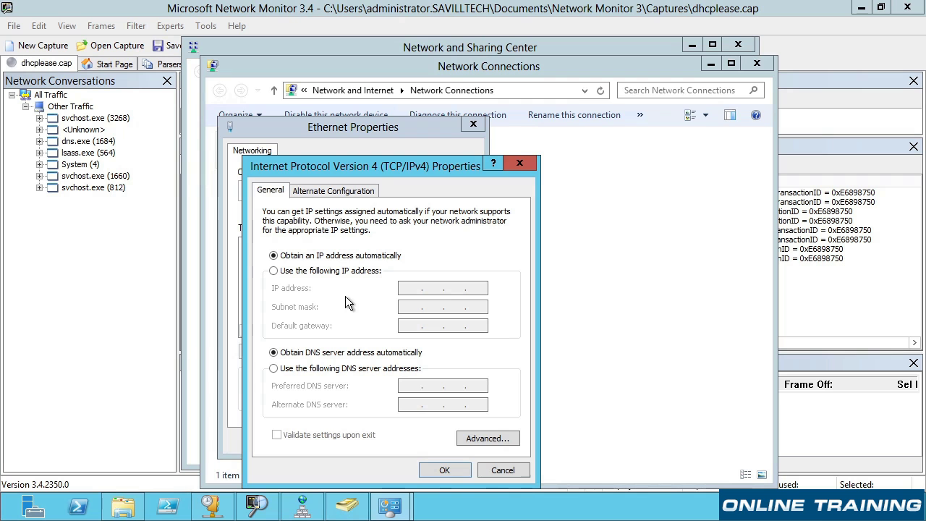
pyautogui.click(510, 474)
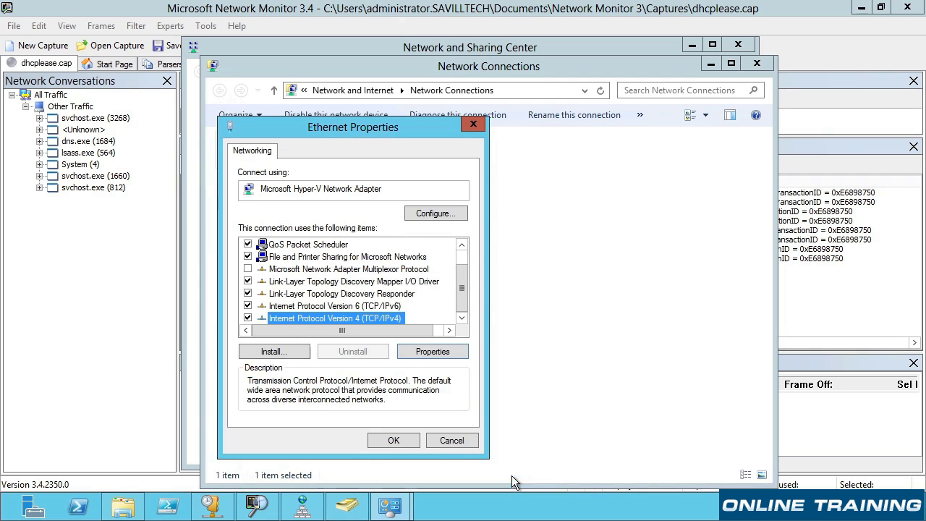
# Cancel the Ethernet properties and close the Network Connections and Network and Sharing Center windows.
pyautogui.click(453, 439)
pyautogui.click(757, 65)
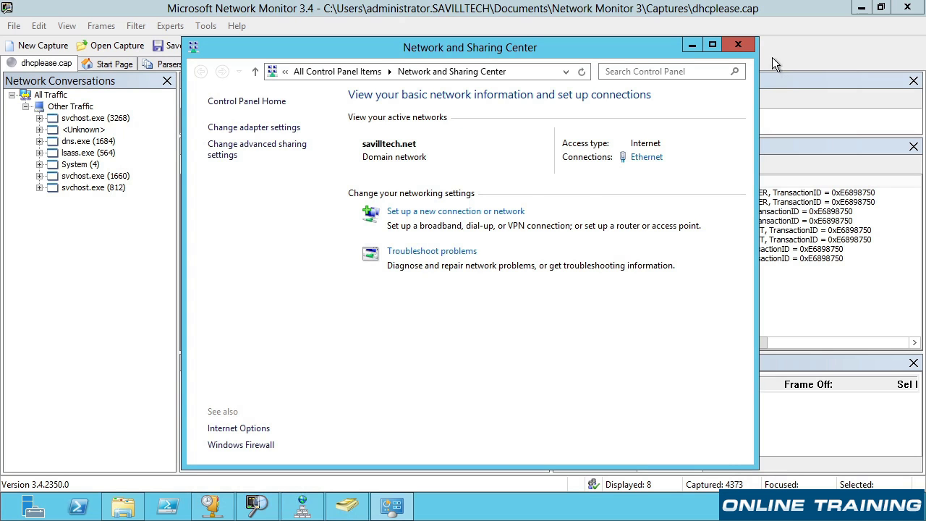
pyautogui.click(738, 46)
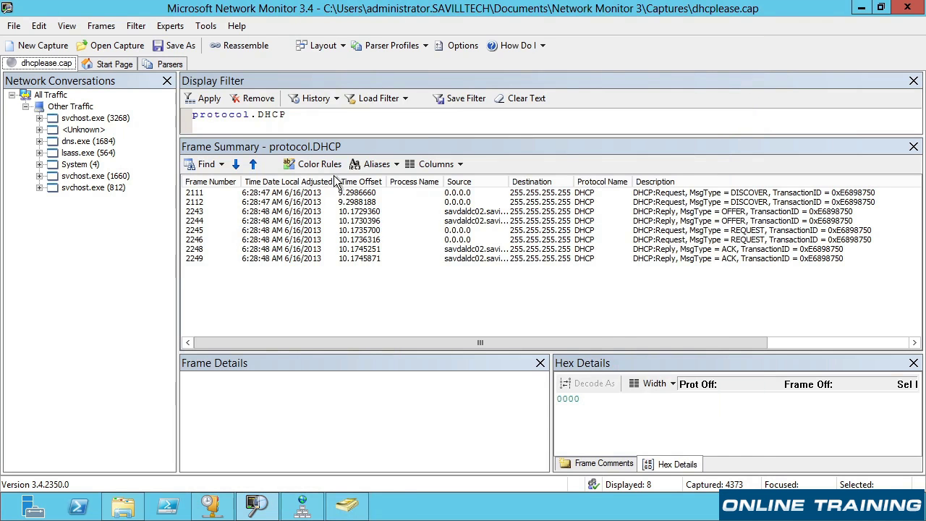
# Inspect the DHCP details of DISCOVER frame 2111, expanding its requested IP address option.
pyautogui.click(296, 208)
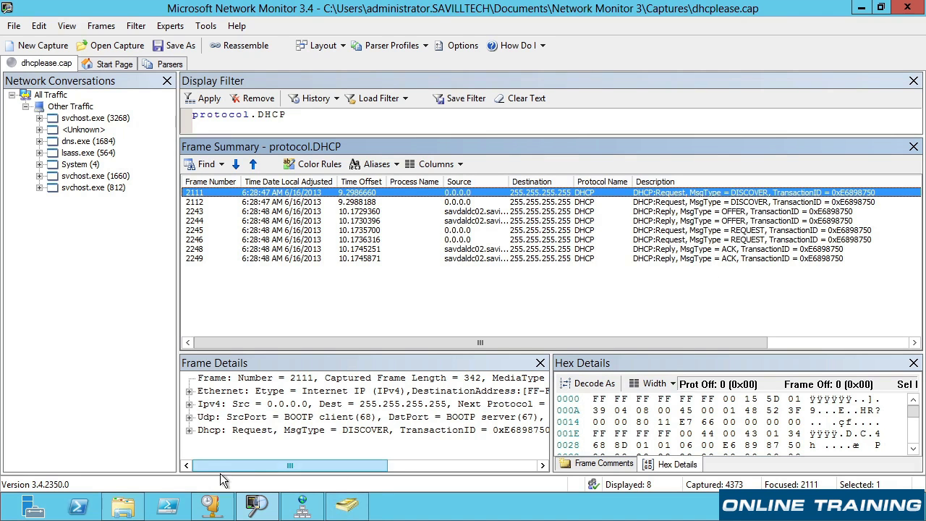
pyautogui.doubleClick(204, 434)
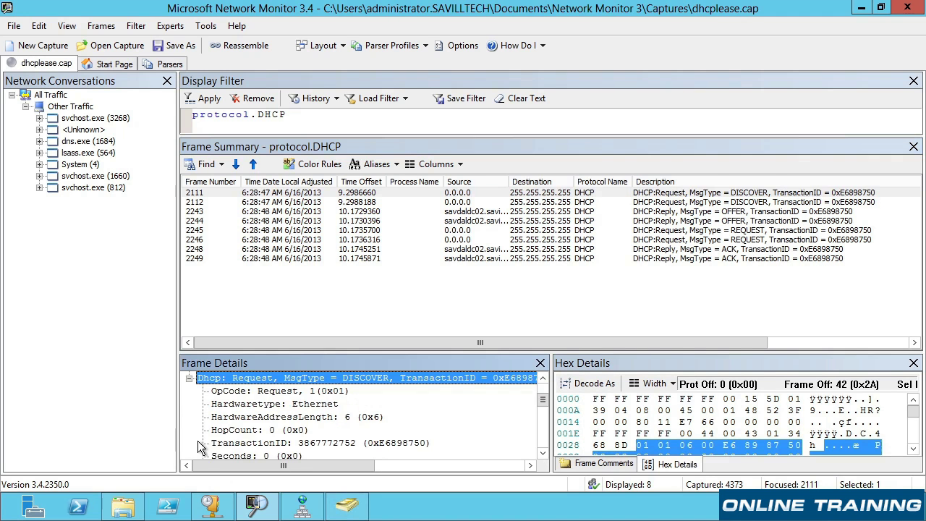
pyautogui.scroll(-2, 214, 425)
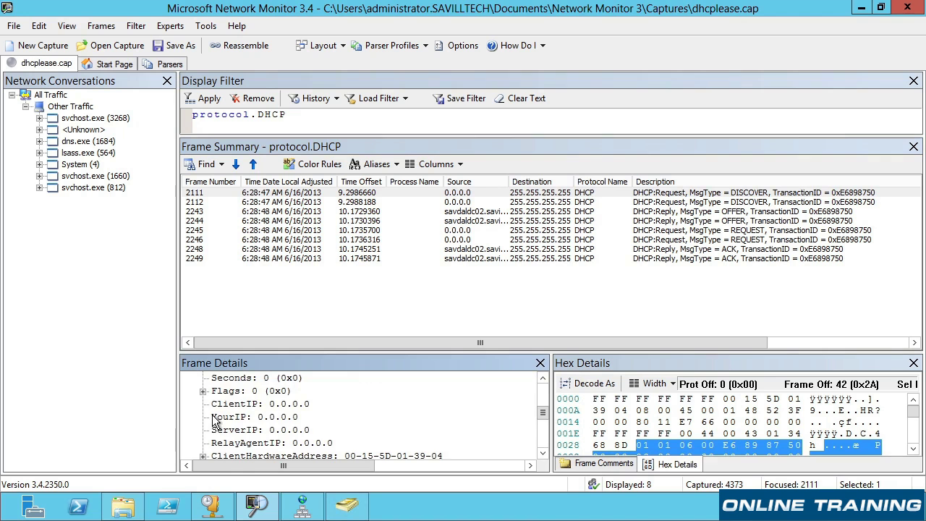
pyautogui.scroll(-3, 217, 421)
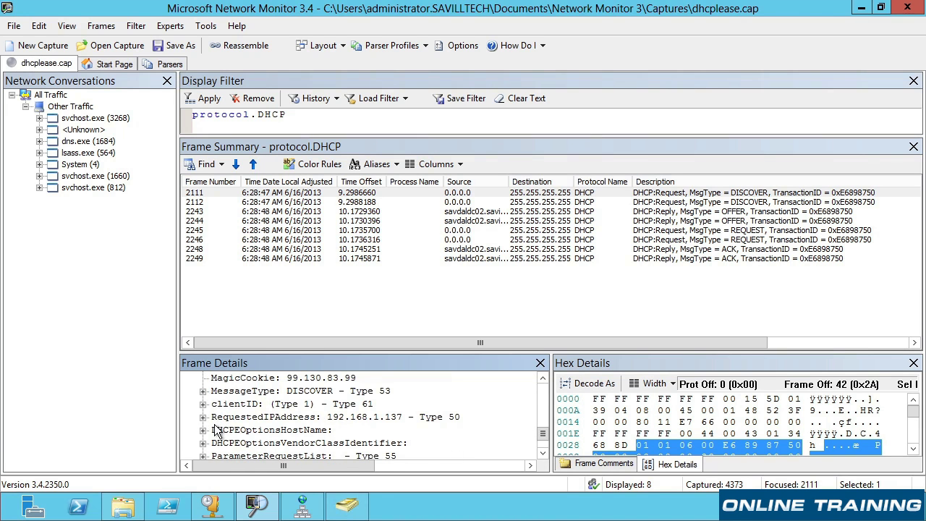
pyautogui.doubleClick(214, 418)
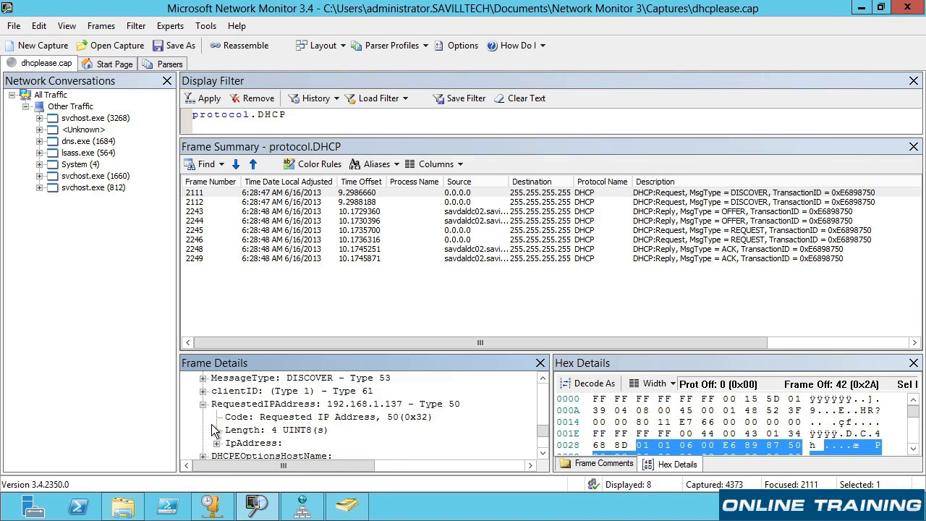
pyautogui.click(323, 418)
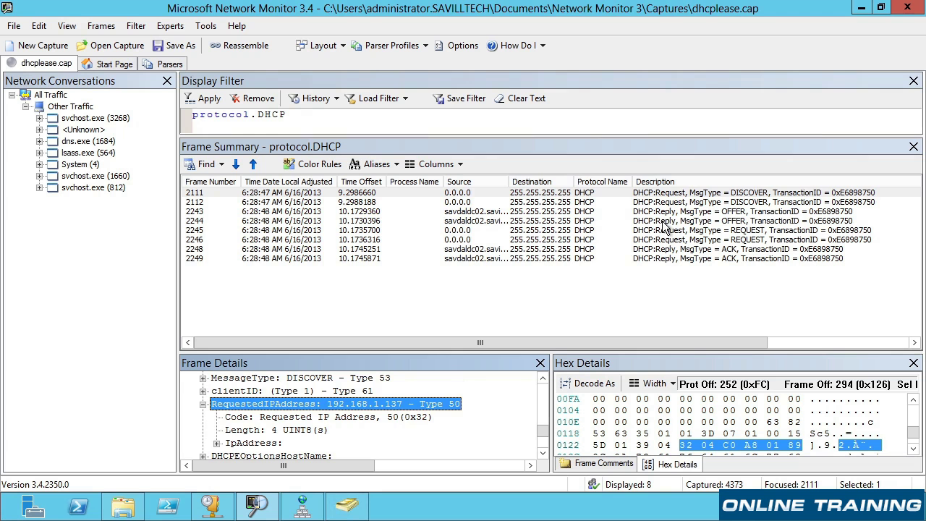
# Inspect the DHCP details of OFFER frame 2243 and select its YourIP field.
pyautogui.click(691, 211)
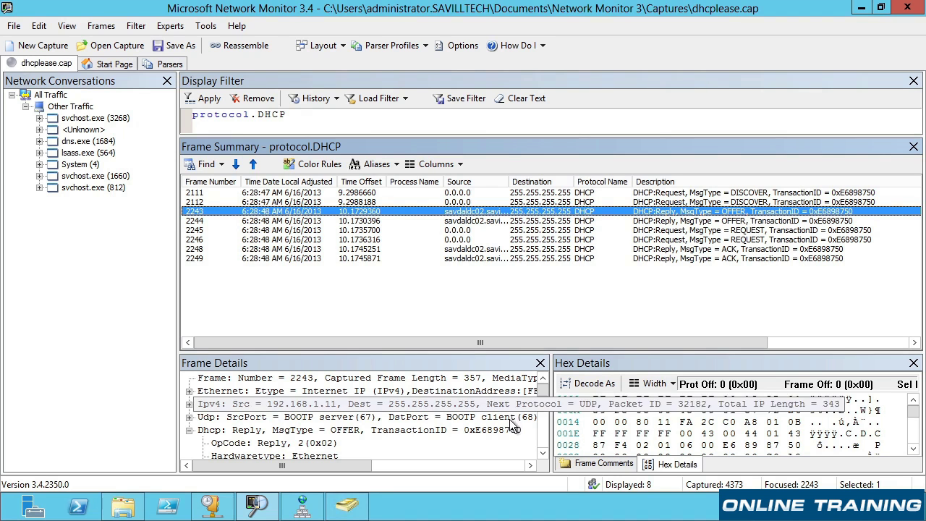
pyautogui.scroll(-3, 550, 470)
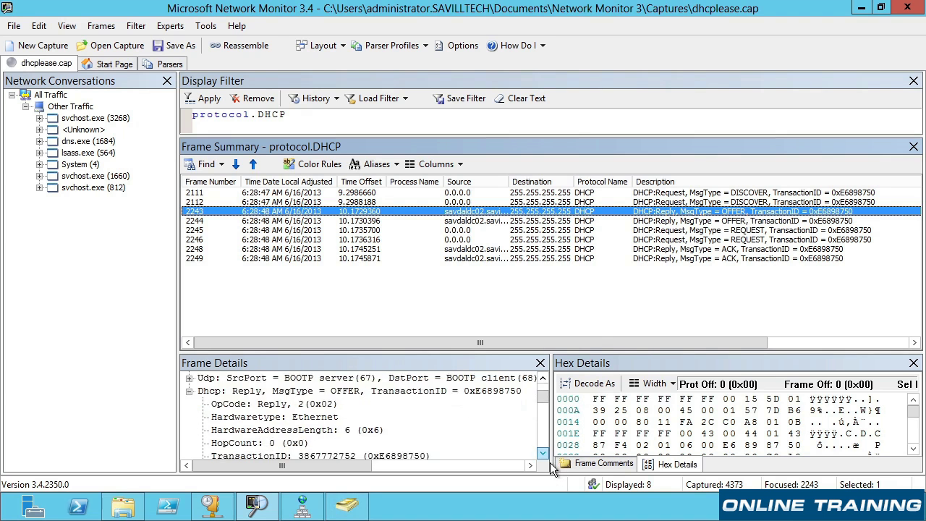
pyautogui.click(542, 453)
pyautogui.click(541, 453)
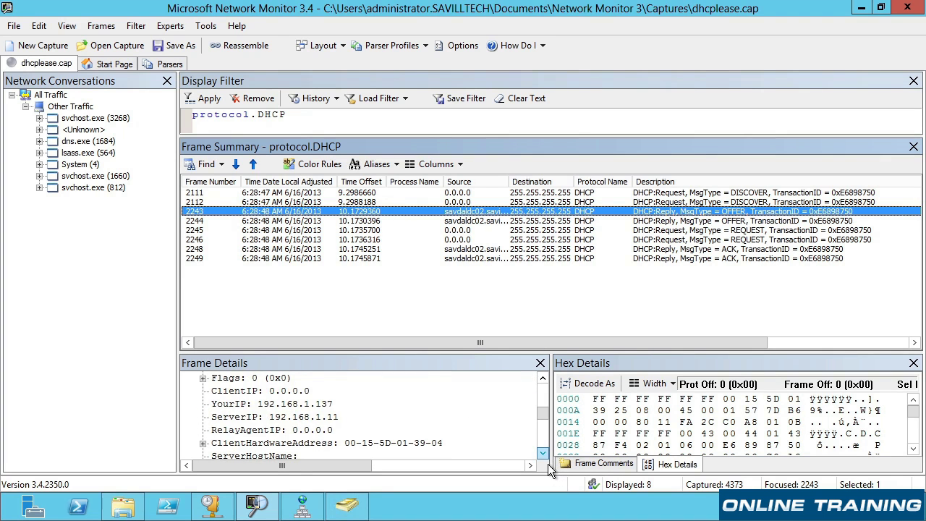
pyautogui.click(254, 404)
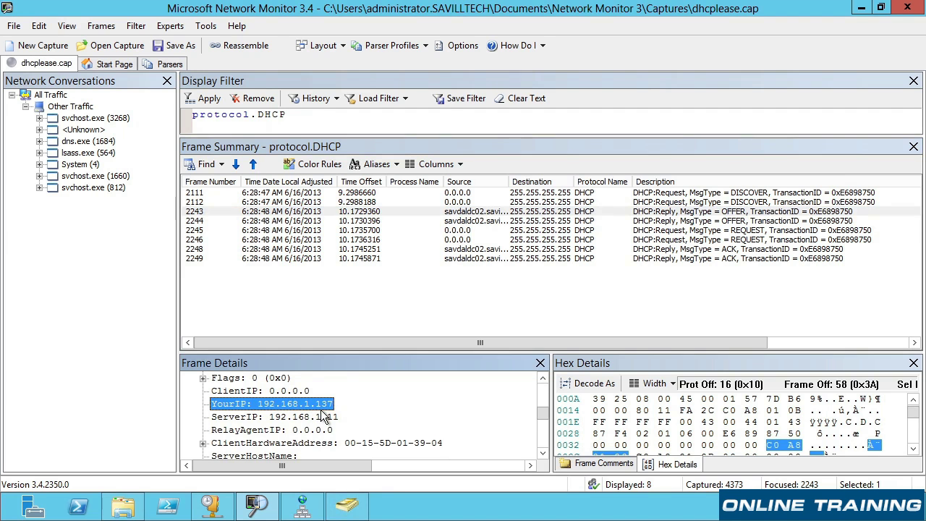
# Go through the DISCOVER and OFFER frames to REQUEST frame 2245 and examine its requested IP address option.
pyautogui.click(514, 242)
pyautogui.press('Up')
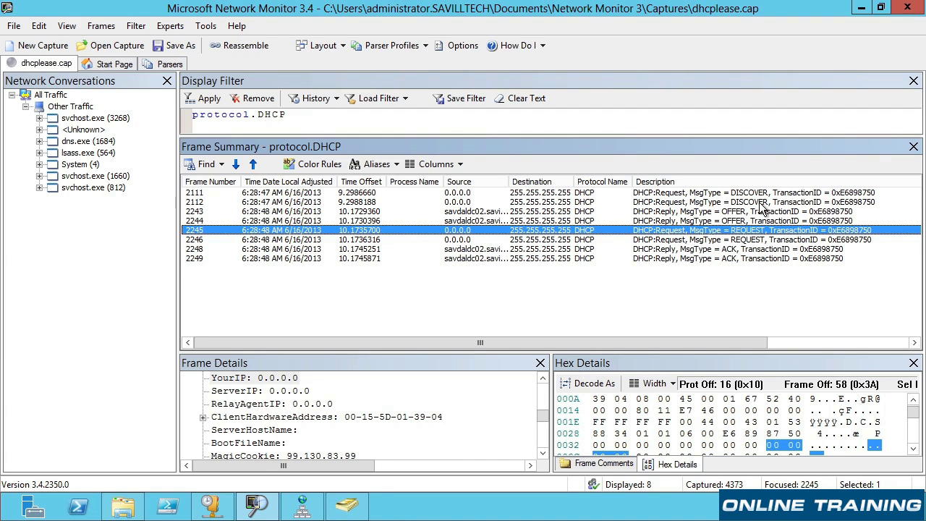
pyautogui.press('Home')
pyautogui.press('Down')
pyautogui.press('Down')
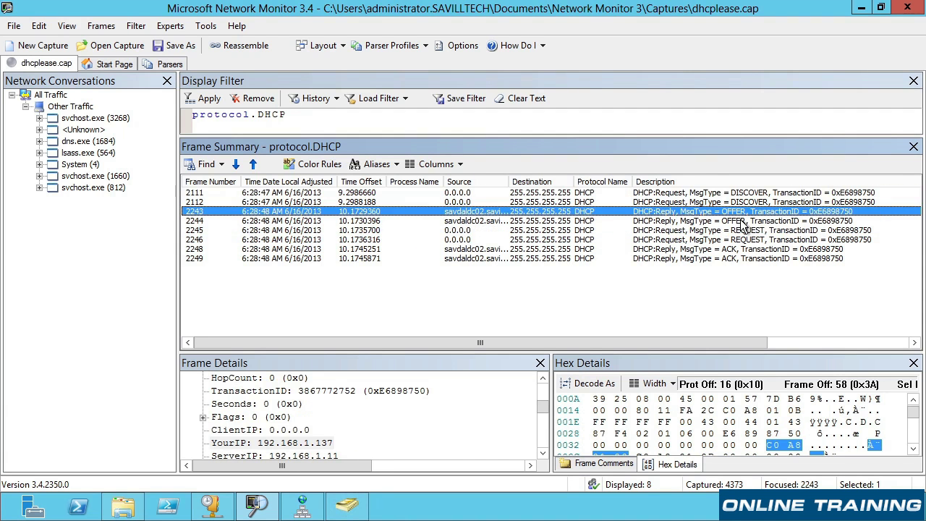
pyautogui.press('Down')
pyautogui.press('Down')
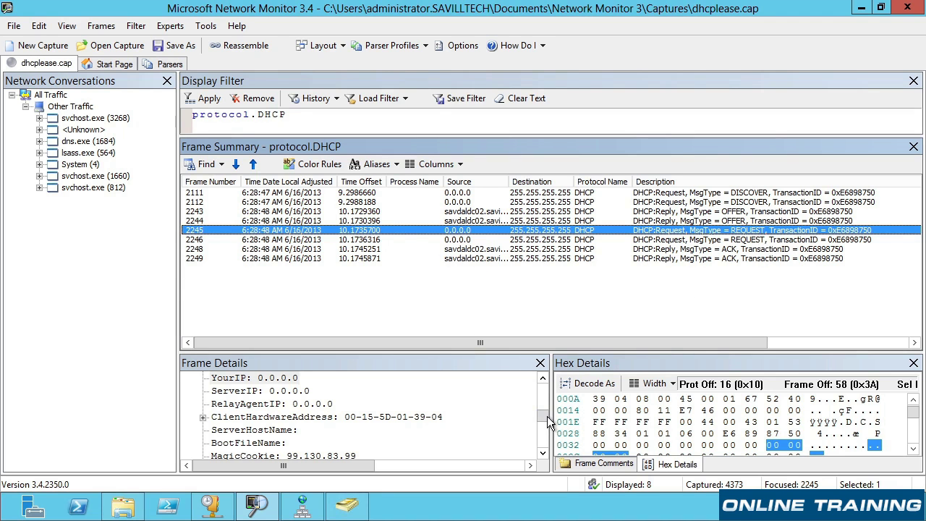
pyautogui.scroll(-3, 554, 426)
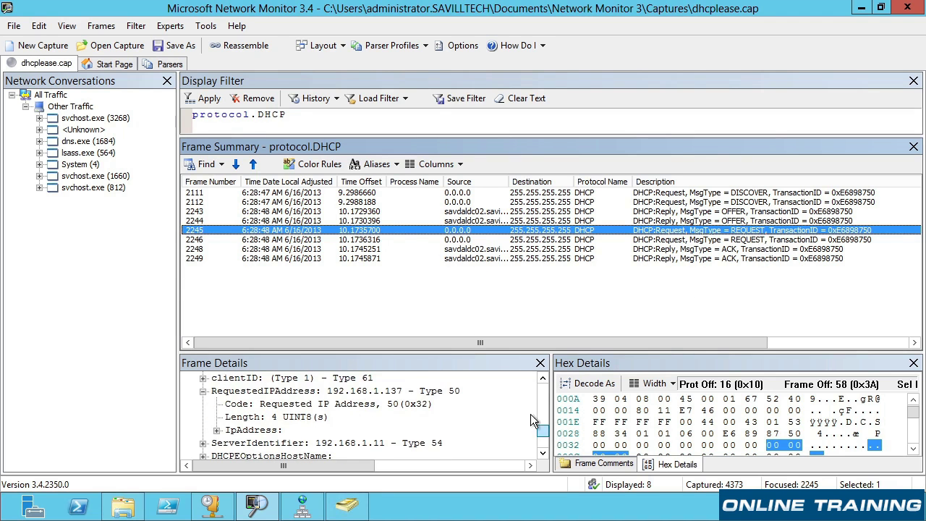
pyautogui.click(297, 392)
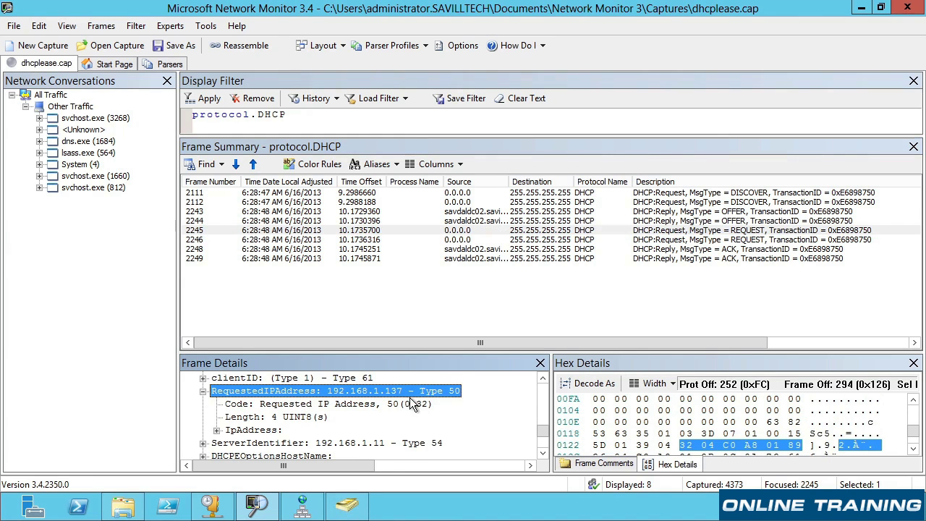
# Examine the lease time and subnet mask options in the DHCP details of ACK frame 2248.
pyautogui.click(544, 250)
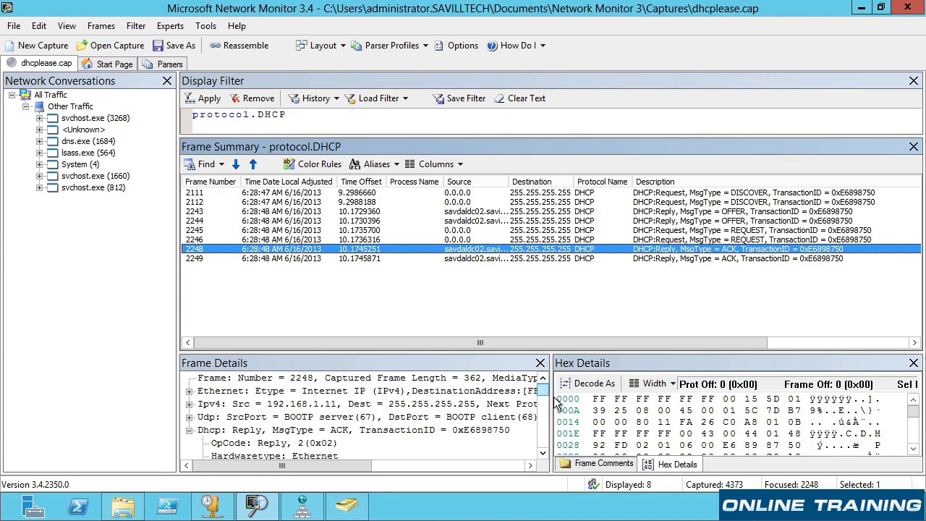
pyautogui.moveTo(545, 394); pyautogui.dragTo(553, 444)
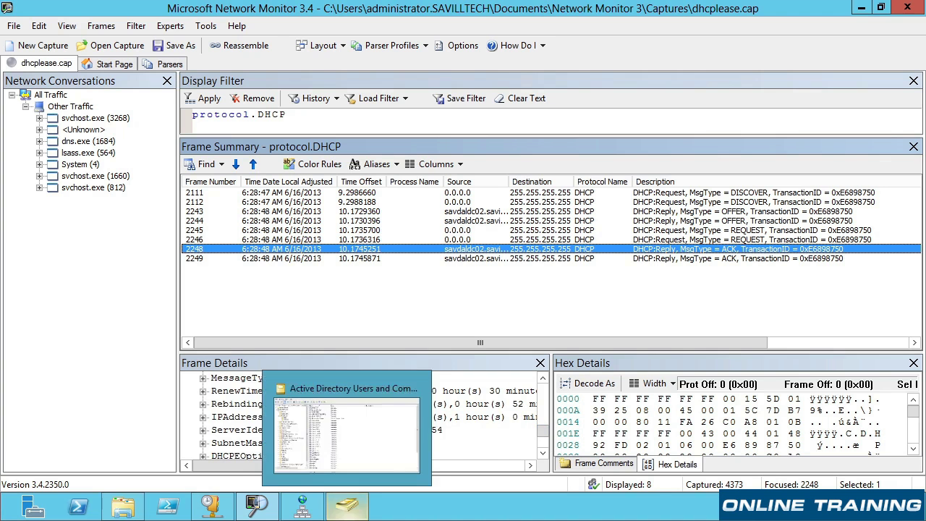
# Switch to the DHCP console and review the address range and lease duration in the IPv4 scope's properties.
pyautogui.moveTo(349, 513)
pyautogui.moveTo(274, 516)
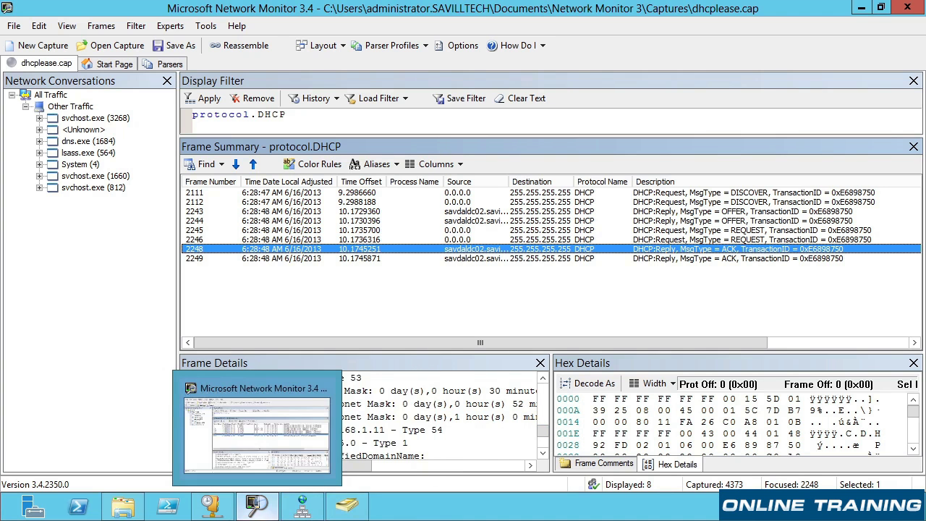
pyautogui.click(210, 506)
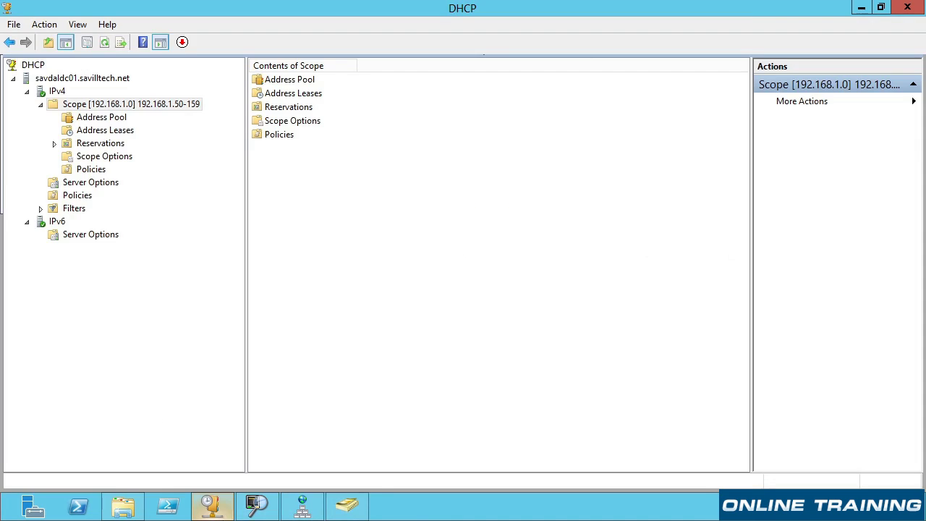
pyautogui.rightClick(134, 105)
pyautogui.click(187, 298)
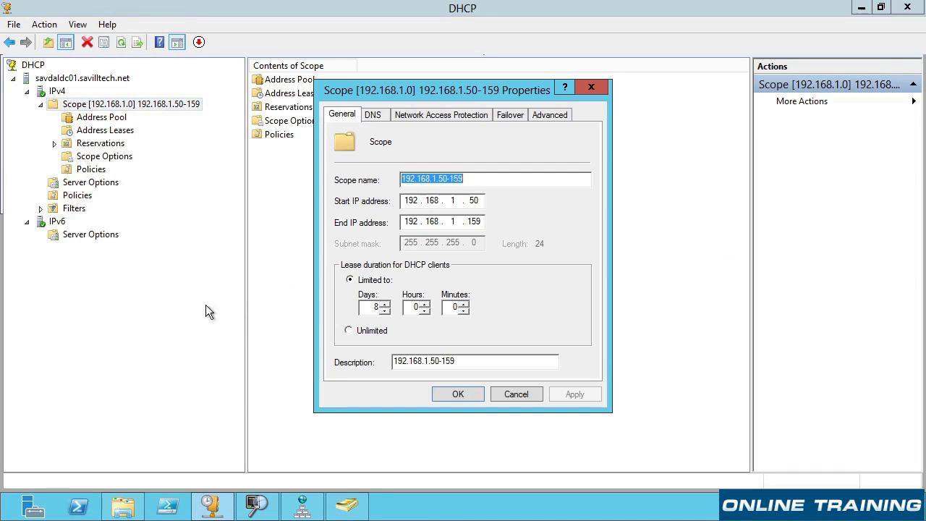
pyautogui.click(480, 222)
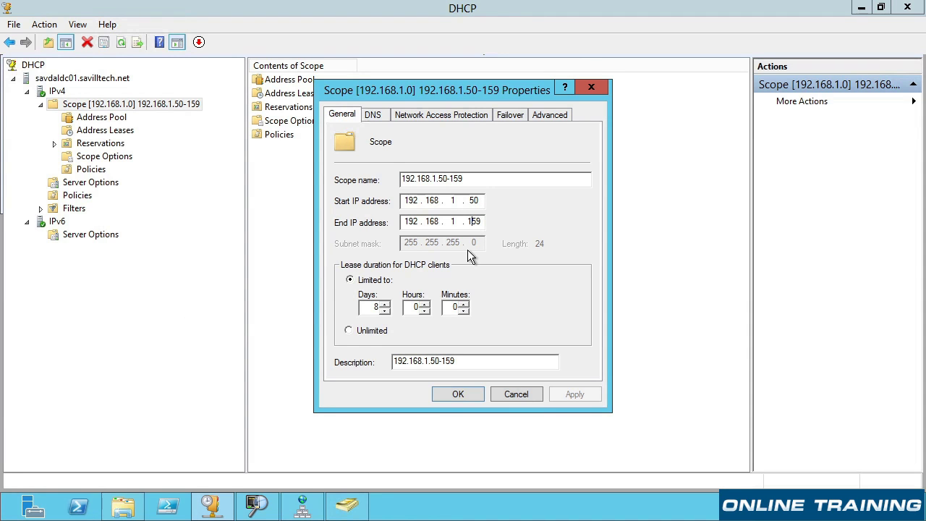
pyautogui.click(376, 307)
pyautogui.doubleClick(376, 308)
# Review the scope's DNS update and advanced settings, and close its properties without changes.
pyautogui.click(382, 117)
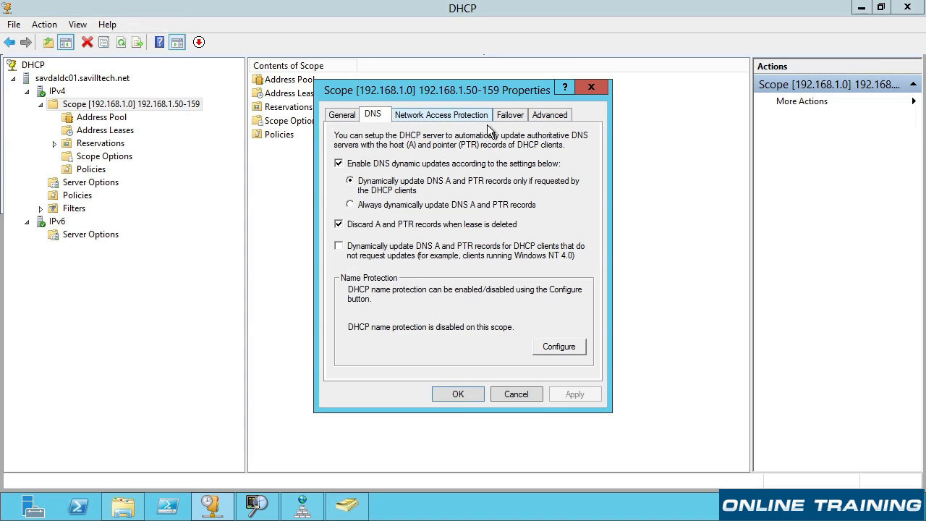
pyautogui.click(552, 117)
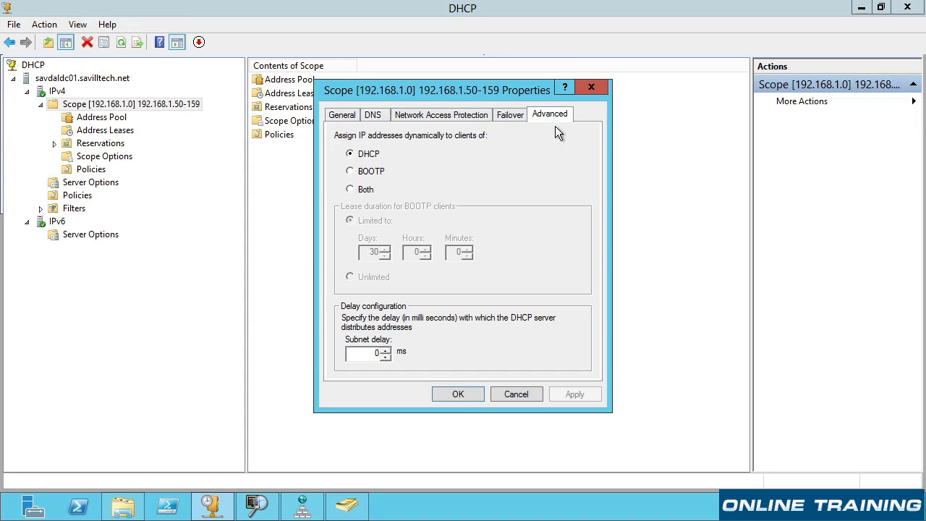
pyautogui.click(386, 119)
pyautogui.click(524, 400)
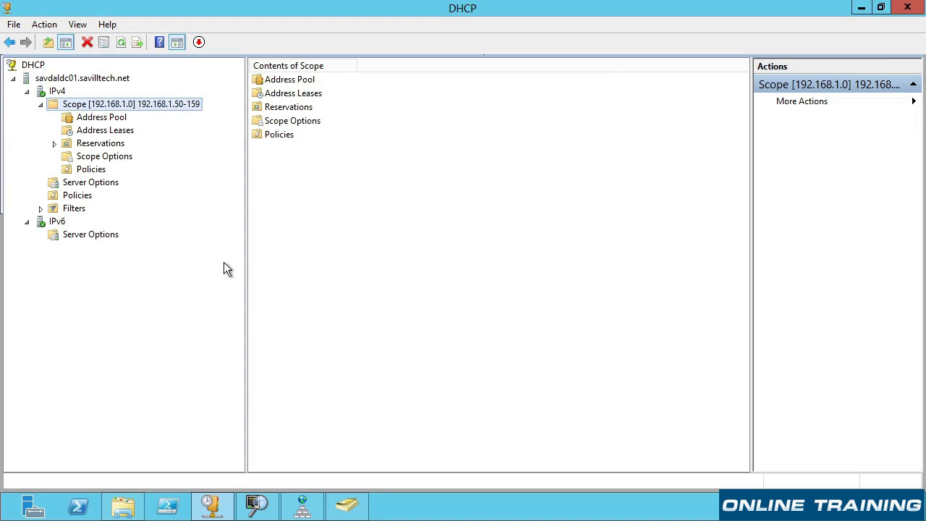
# View the scope's address leases and its reservations.
pyautogui.click(112, 132)
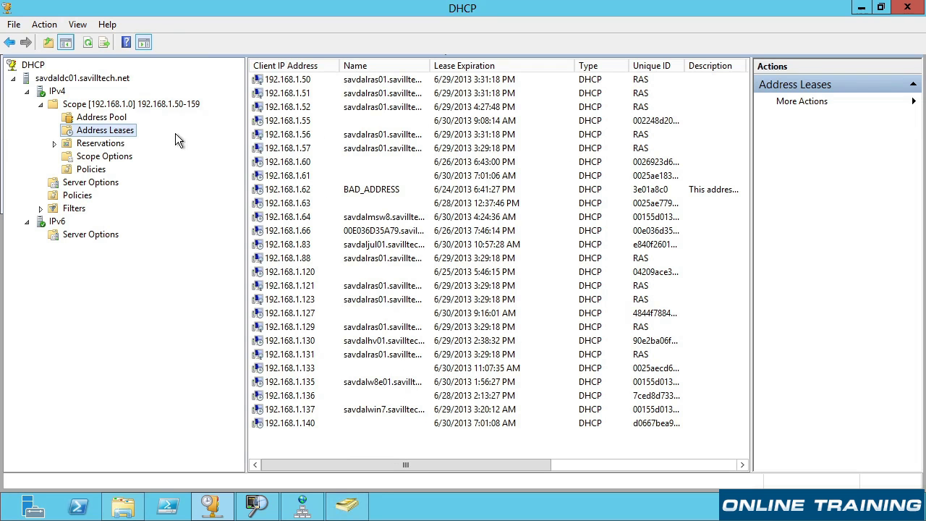
pyautogui.click(86, 146)
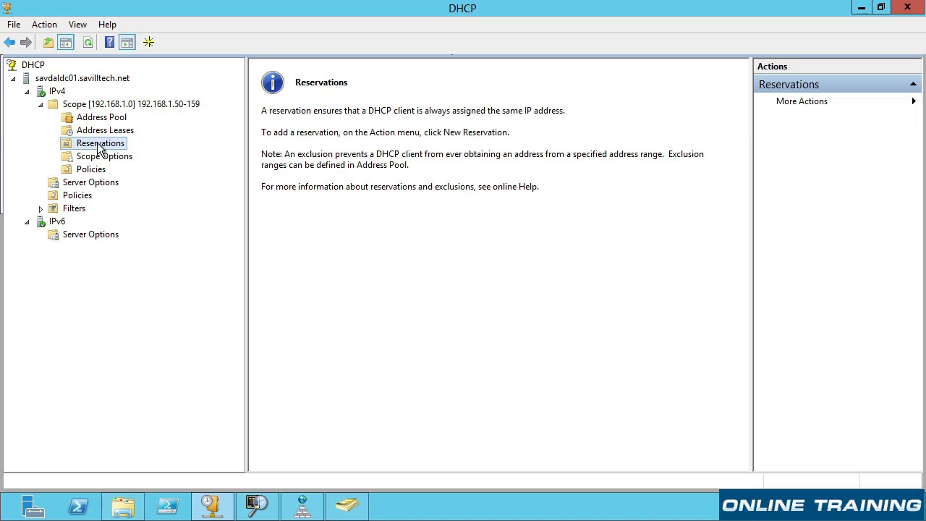
# Fill in a new reservation named savdaliis01 with IP address 192.168.1.80, and close the form without adding it.
pyautogui.rightClick(93, 142)
pyautogui.click(131, 148)
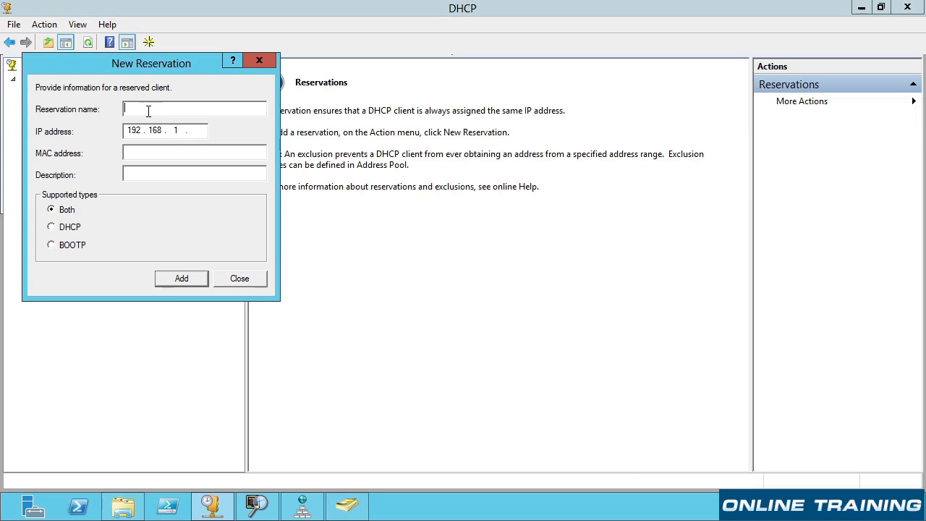
pyautogui.write('savdaliis01')
pyautogui.click(207, 132)
pyautogui.write('80')
pyautogui.click(165, 158)
pyautogui.click(251, 285)
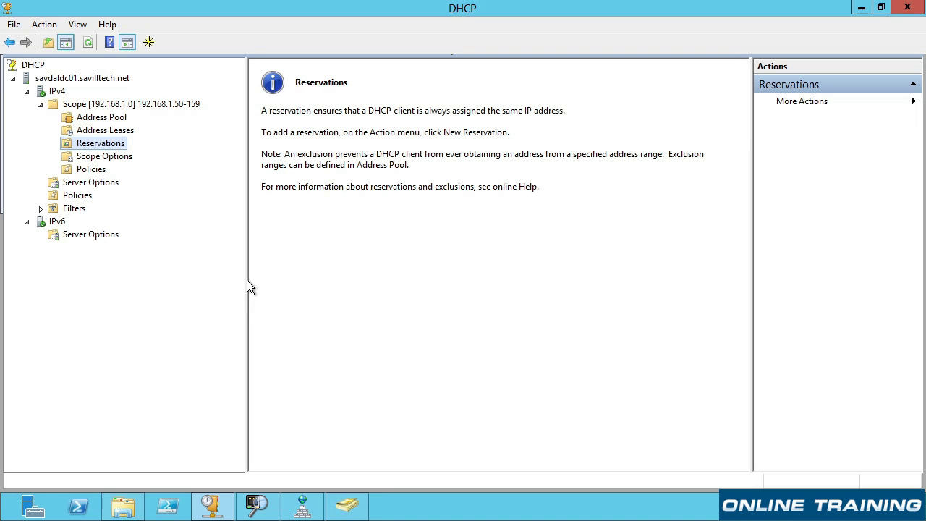
# View the scope options, browse the options available for configuration, and cancel without changes.
pyautogui.click(119, 157)
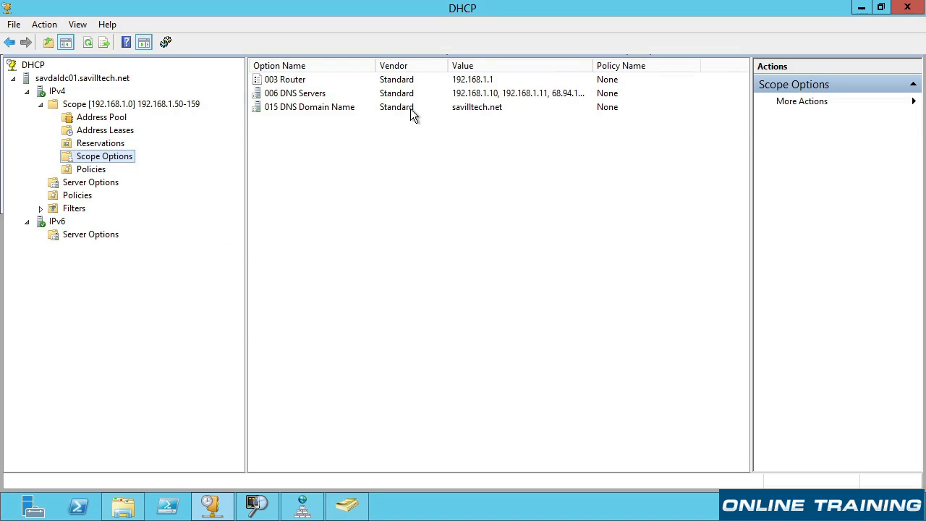
pyautogui.rightClick(124, 166)
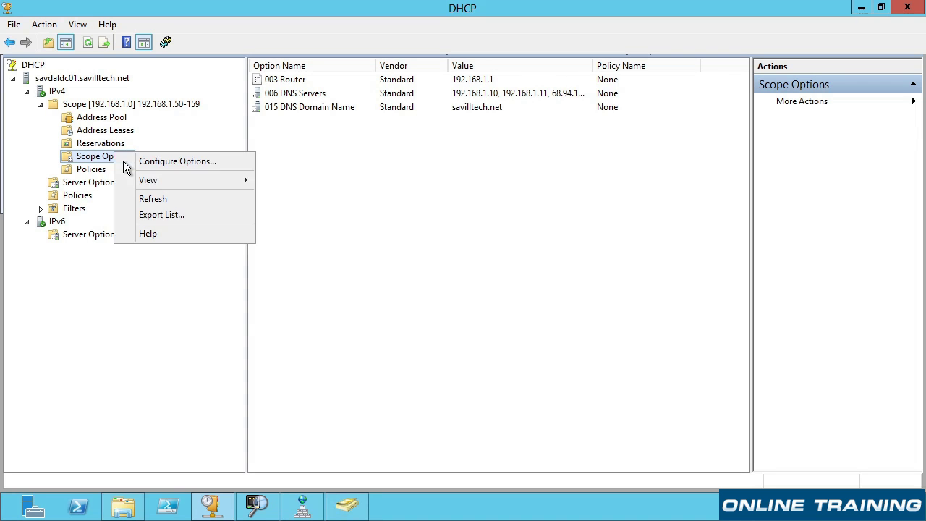
pyautogui.click(151, 163)
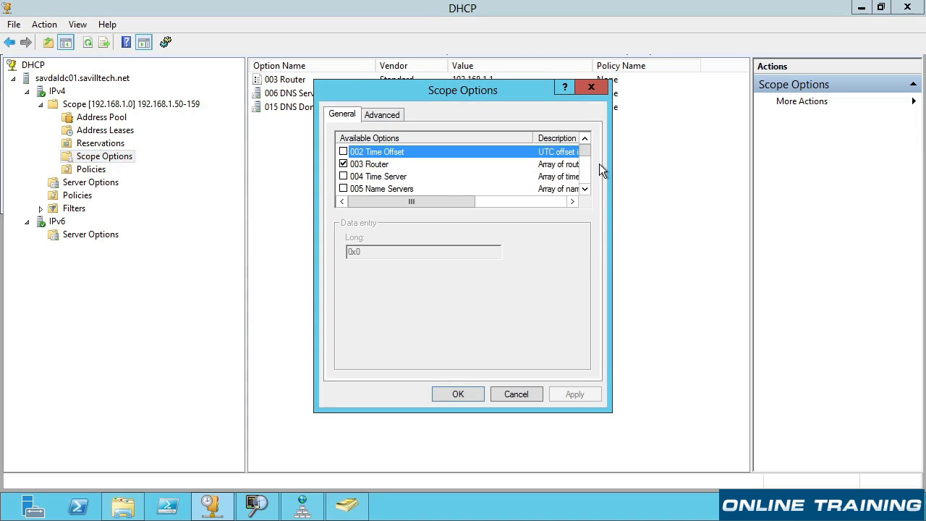
pyautogui.moveTo(592, 160); pyautogui.dragTo(591, 188)
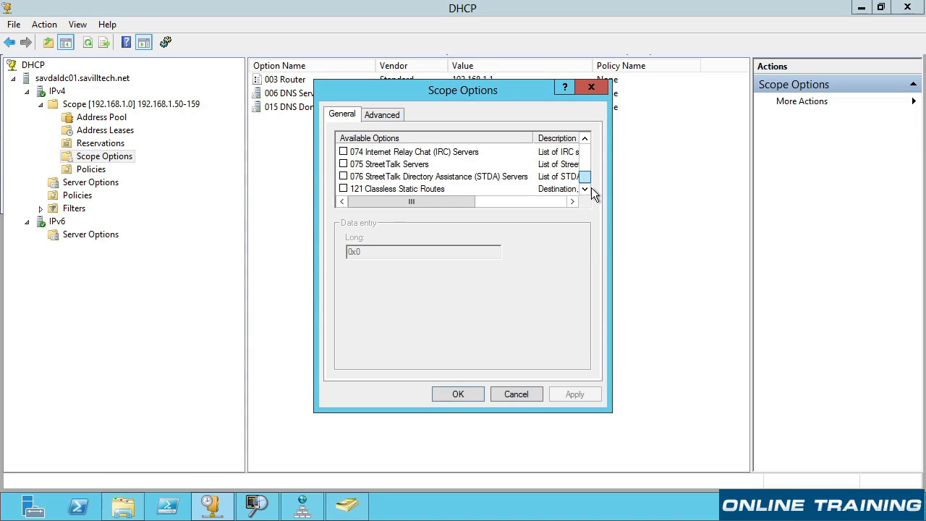
pyautogui.click(521, 396)
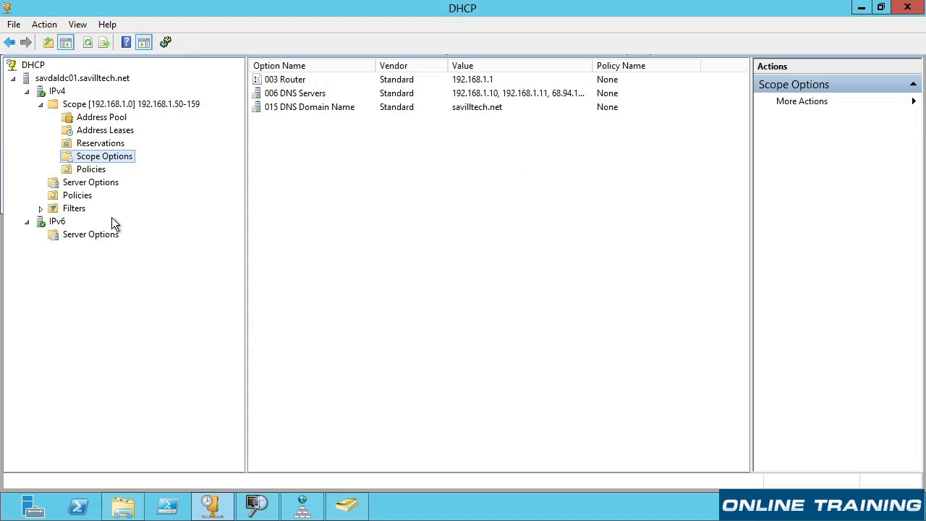